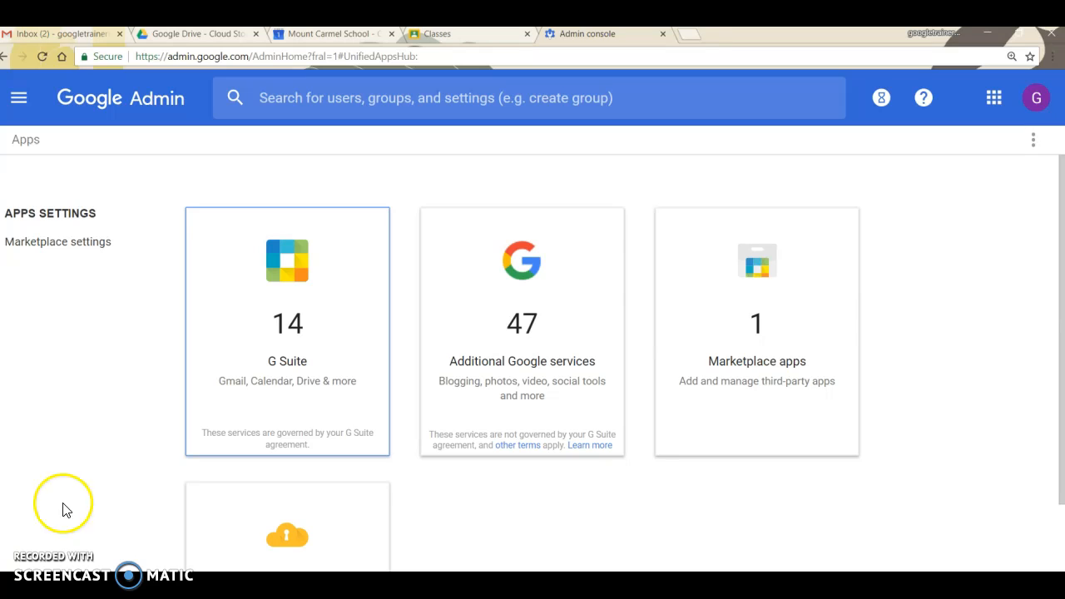
Open the Resources management page from the Calendar service settings under G Suite apps.
{"action": "left_click", "coordinate": [301, 408]}
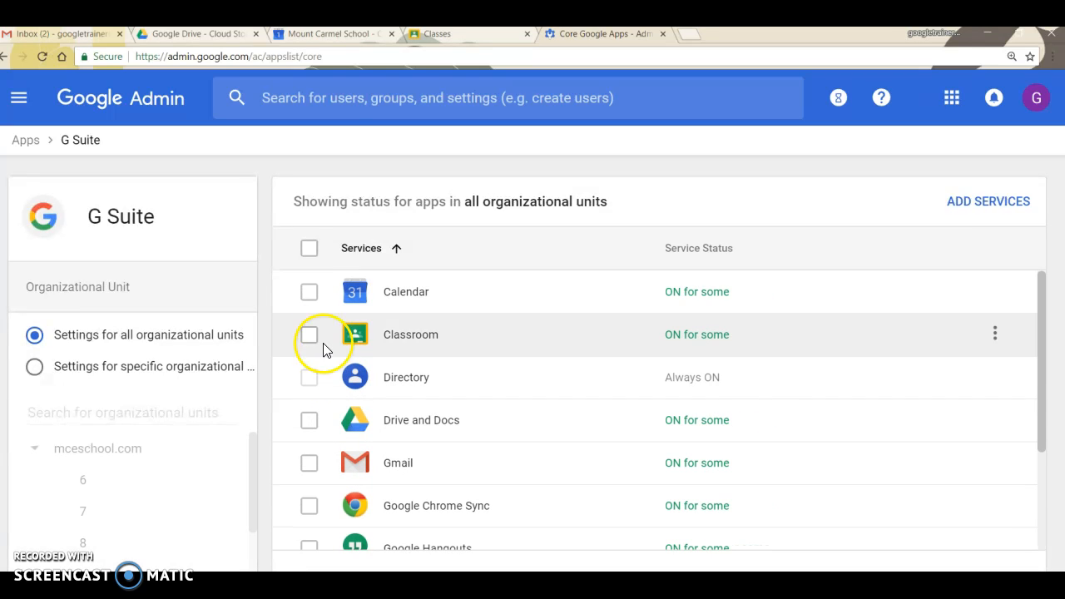
{"action": "left_click", "coordinate": [360, 298]}
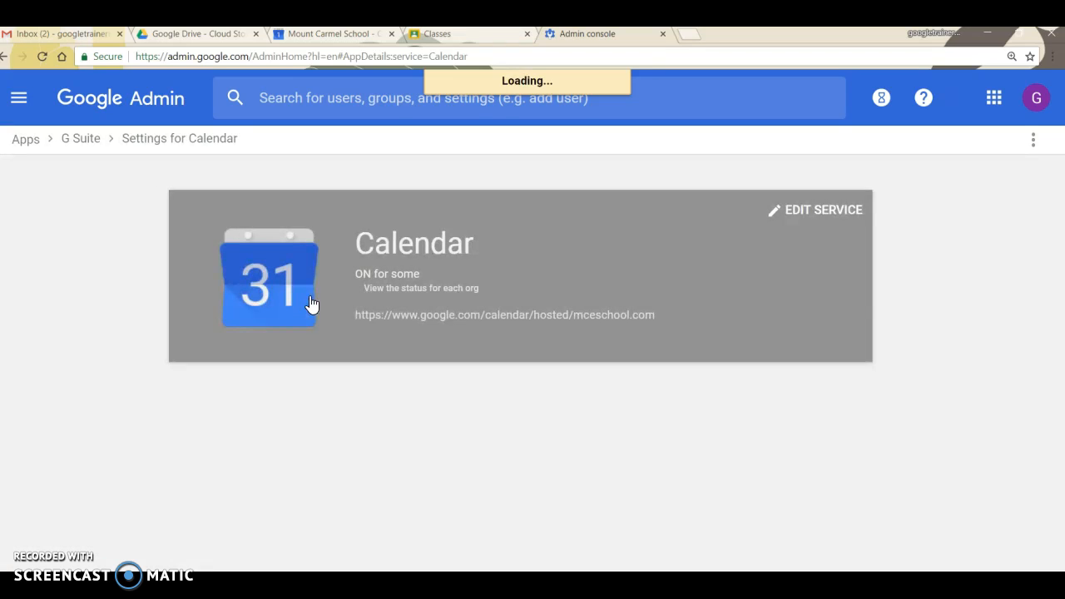
{"action": "scroll", "coordinate": [446, 396], "scroll_direction": "down", "scroll_amount": 1}
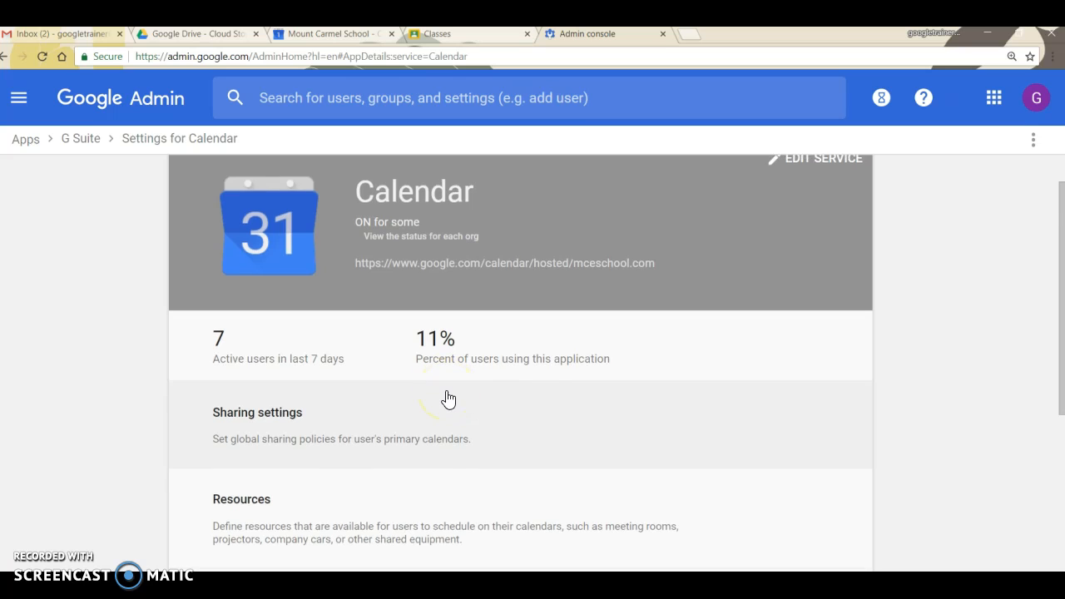
{"action": "scroll", "coordinate": [446, 398], "scroll_direction": "down", "scroll_amount": 1}
{"action": "left_click", "coordinate": [245, 432]}
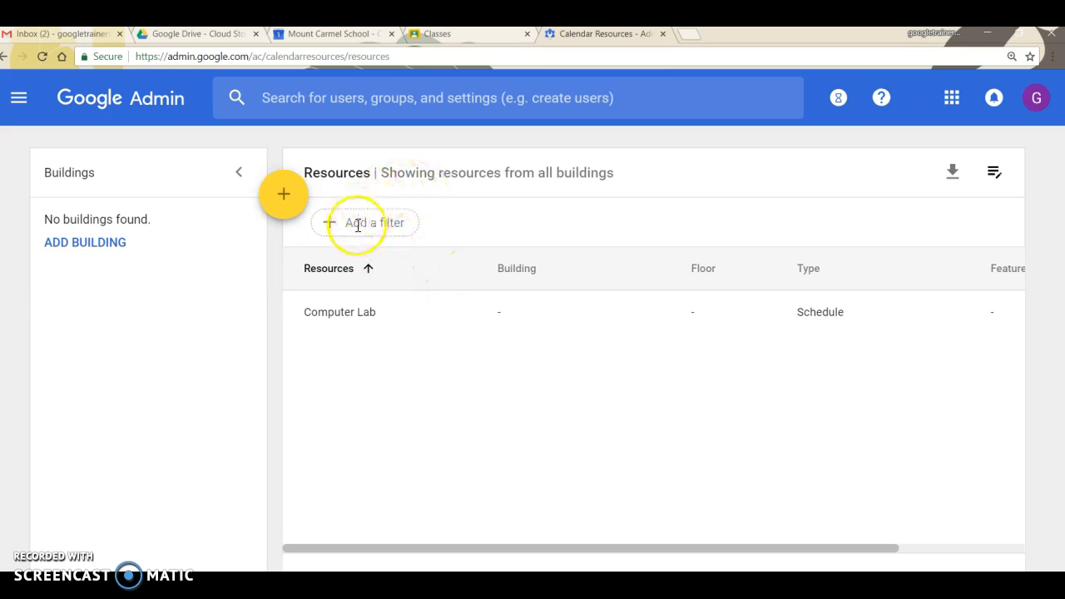
Start a new calendar resource with the category Other and the type Conference Room.
{"action": "mouse_move", "coordinate": [280, 208]}
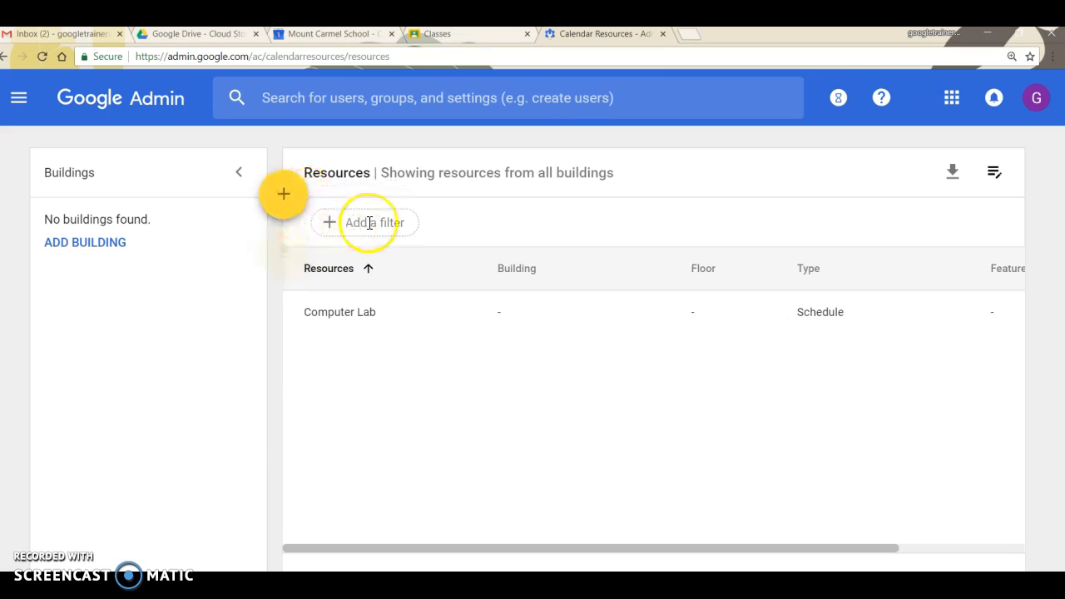
{"action": "left_click", "coordinate": [284, 204]}
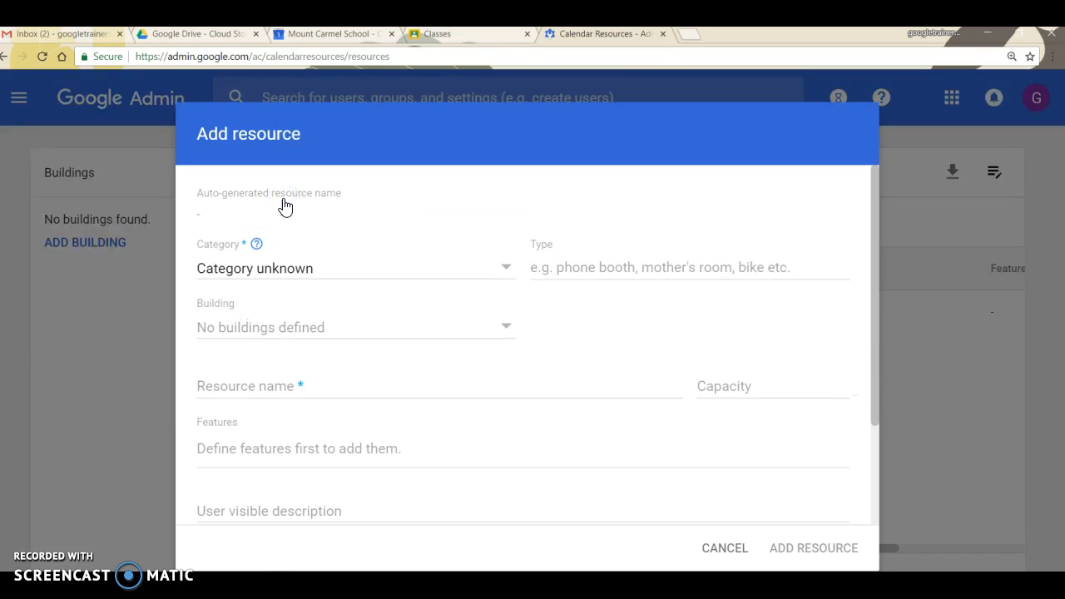
{"action": "left_click", "coordinate": [305, 268]}
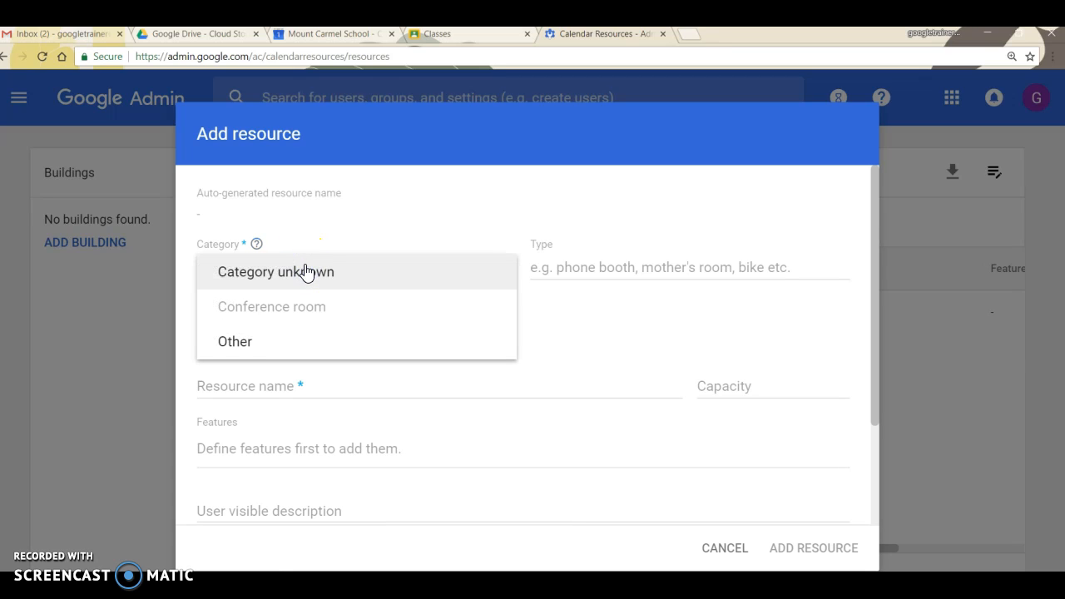
{"action": "left_click", "coordinate": [305, 271]}
{"action": "left_click", "coordinate": [305, 266]}
{"action": "left_click", "coordinate": [239, 346]}
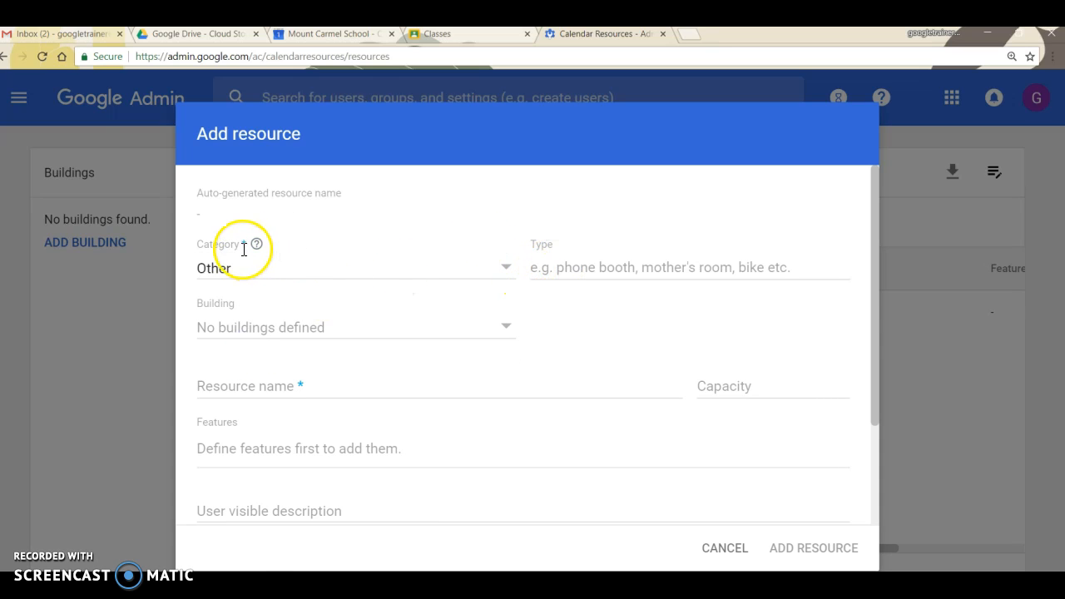
{"action": "left_click", "coordinate": [557, 271]}
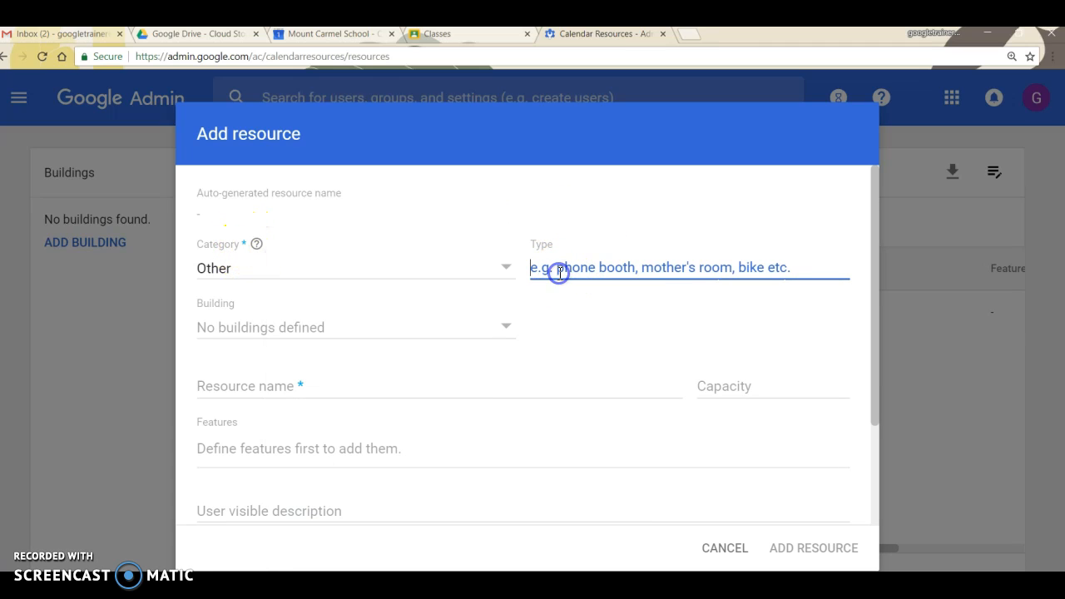
{"action": "type", "text": "Conference Room"}
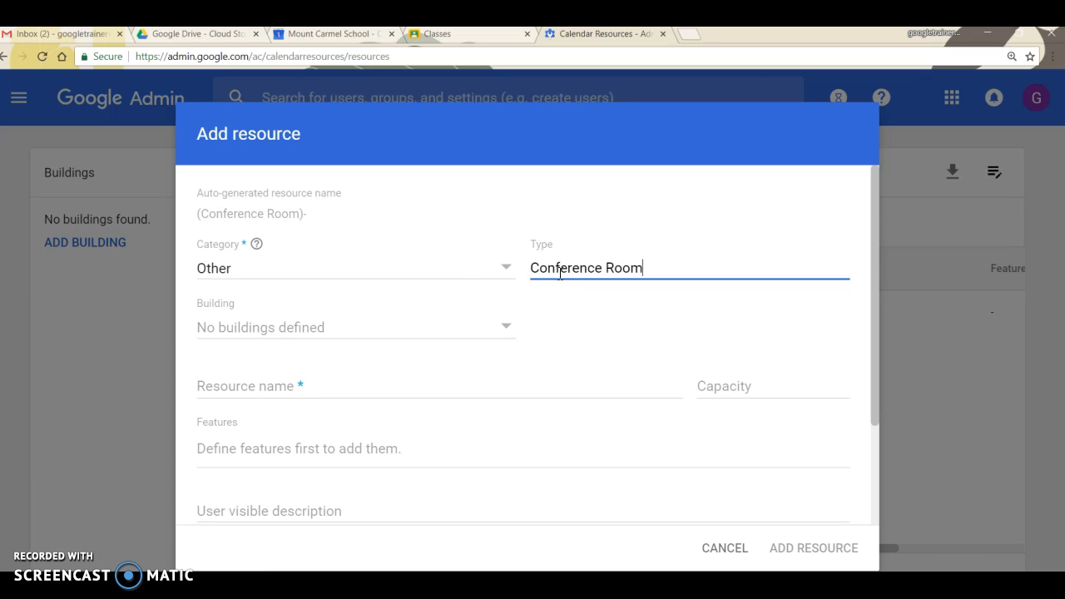
Name the resource Administrative Conference Room, give it a capacity of 10, and add it to the resources.
{"action": "left_click", "coordinate": [328, 333]}
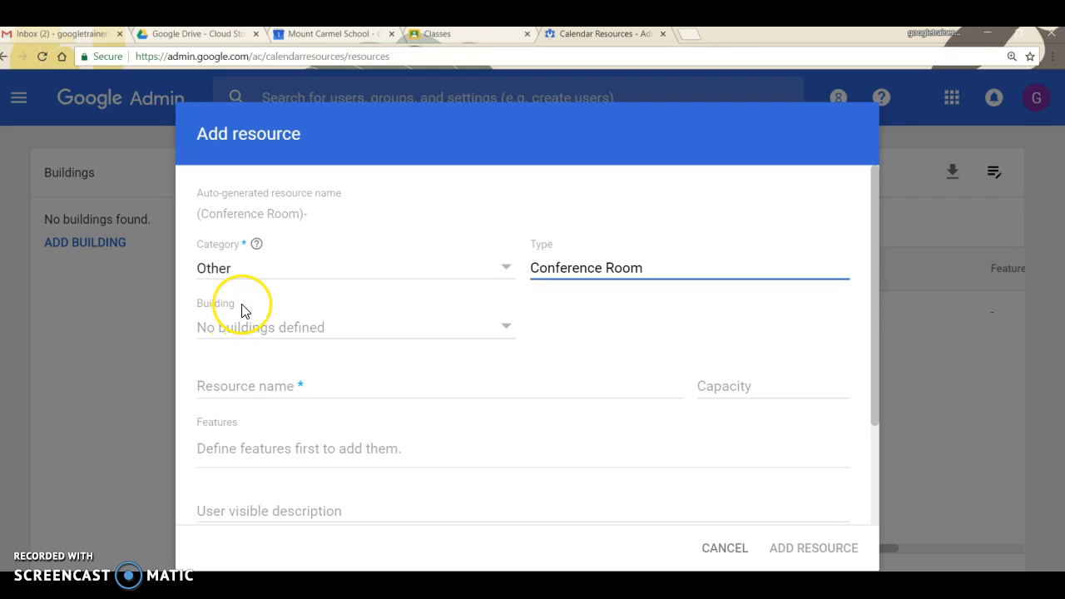
{"action": "left_click", "coordinate": [250, 385]}
{"action": "type", "text": "Administrative Conference Room"}
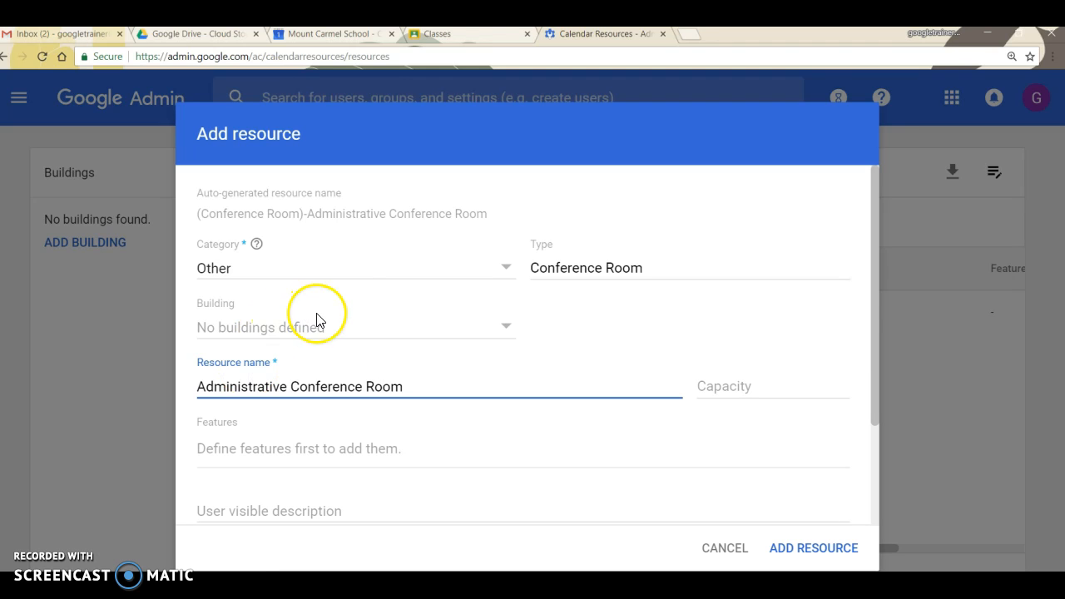
{"action": "left_click", "coordinate": [716, 378]}
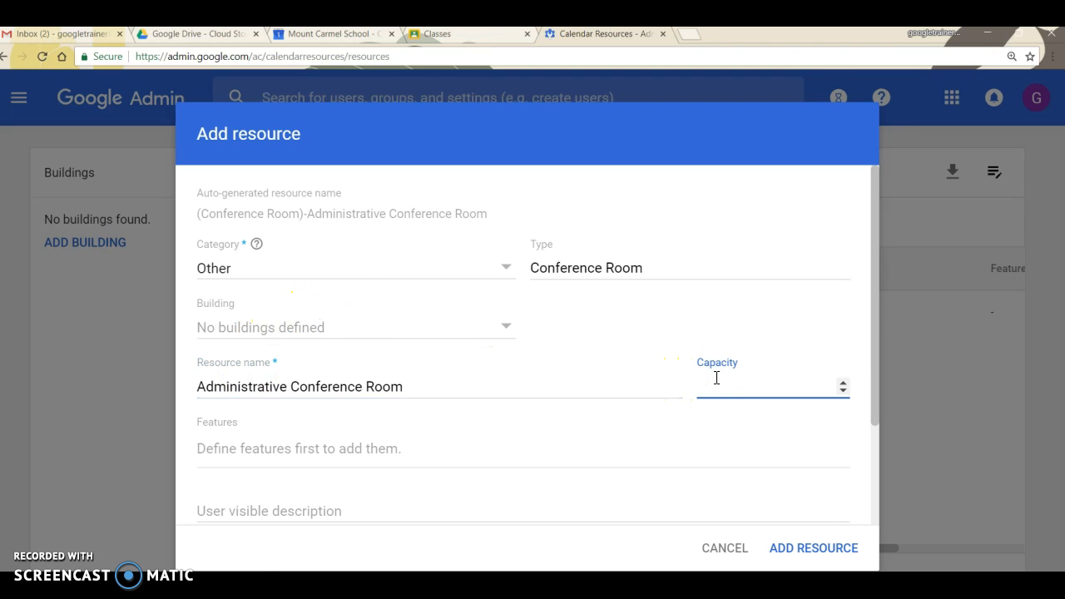
{"action": "left_click", "coordinate": [408, 451]}
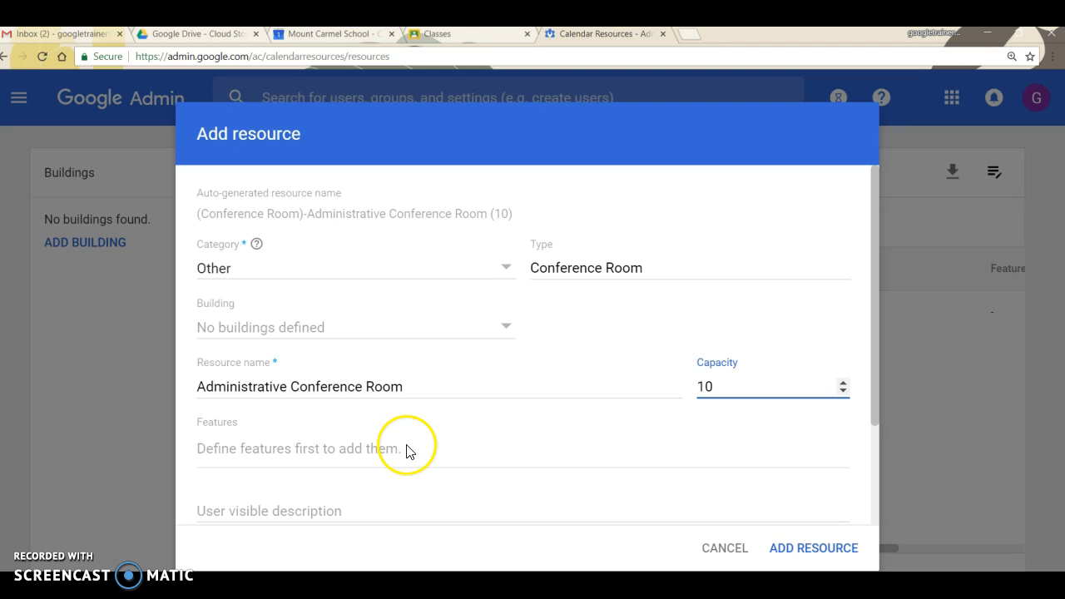
{"action": "scroll", "coordinate": [397, 447], "scroll_direction": "down", "scroll_amount": 2}
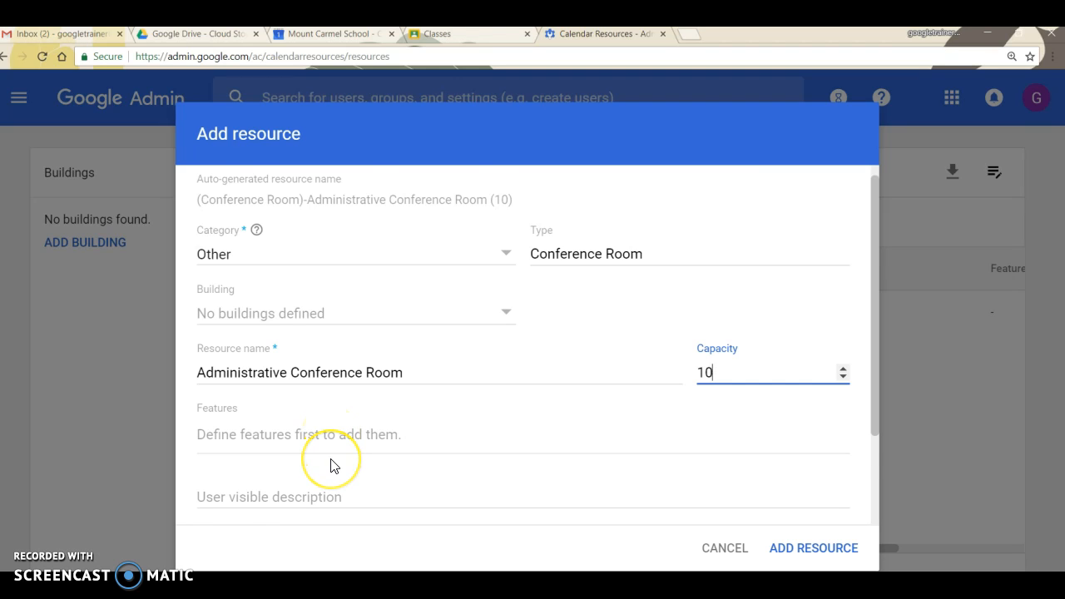
{"action": "scroll", "coordinate": [332, 464], "scroll_direction": "down", "scroll_amount": 2}
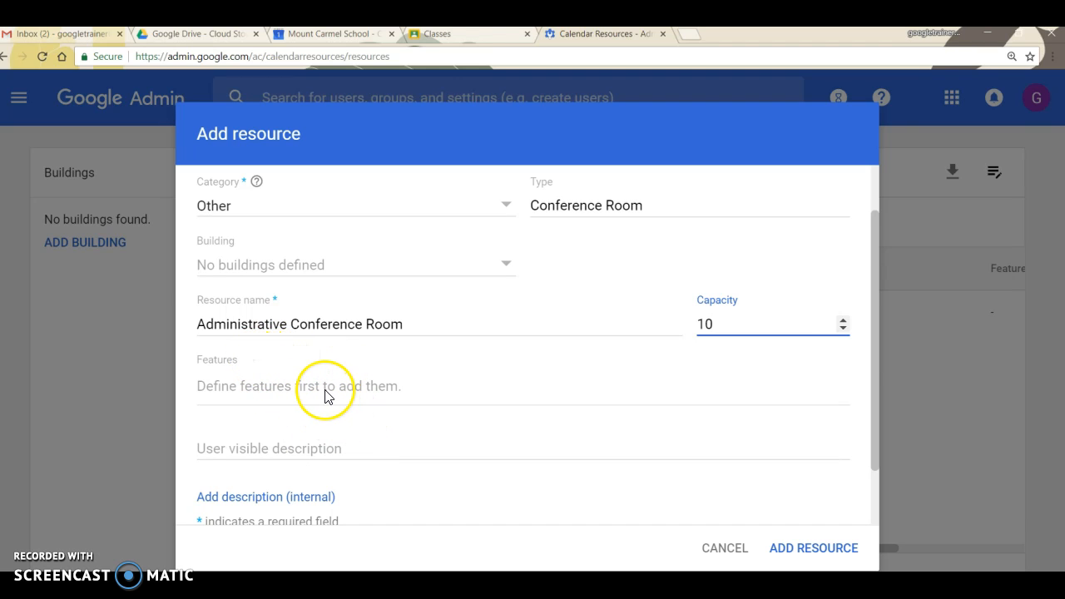
{"action": "scroll", "coordinate": [327, 397], "scroll_direction": "down", "scroll_amount": 2}
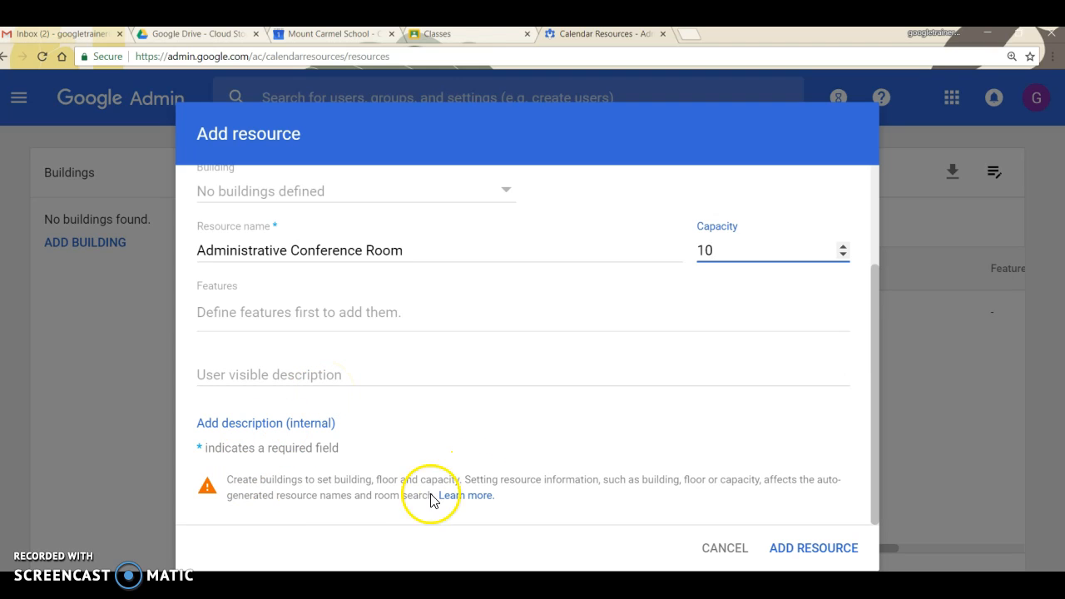
{"action": "left_click", "coordinate": [797, 546]}
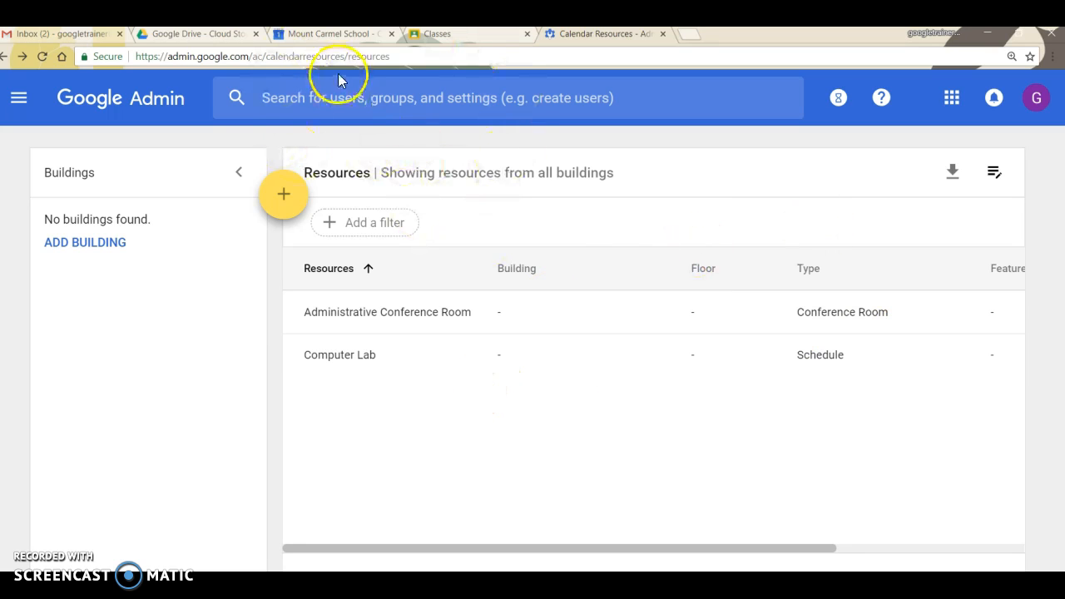
Switch to the school's Google Calendar.
{"action": "left_click", "coordinate": [354, 33]}
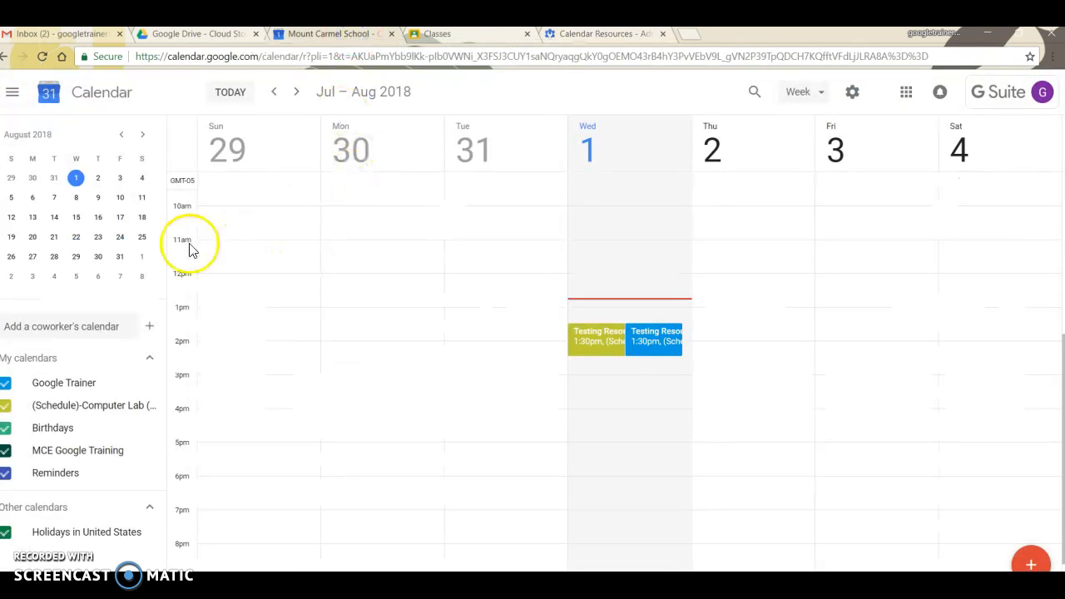
{"action": "left_click", "coordinate": [149, 327]}
{"action": "left_click", "coordinate": [166, 334]}
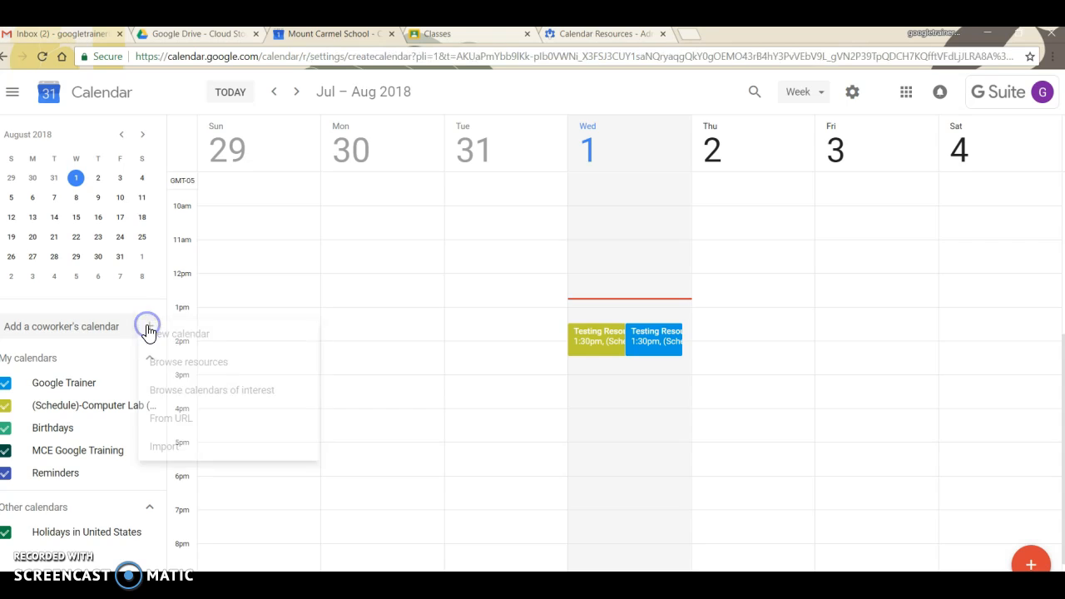
{"action": "left_click", "coordinate": [13, 94]}
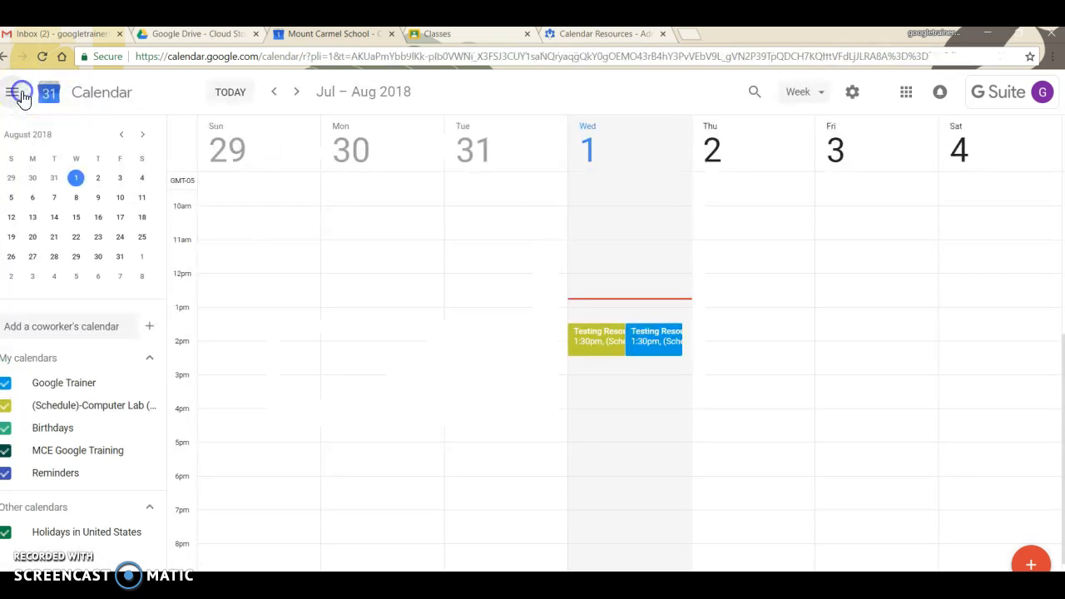
Browse the calendar resources, reload the list, add the Administrative Conference Room calendar, and return to the week view.
{"action": "left_click", "coordinate": [152, 328]}
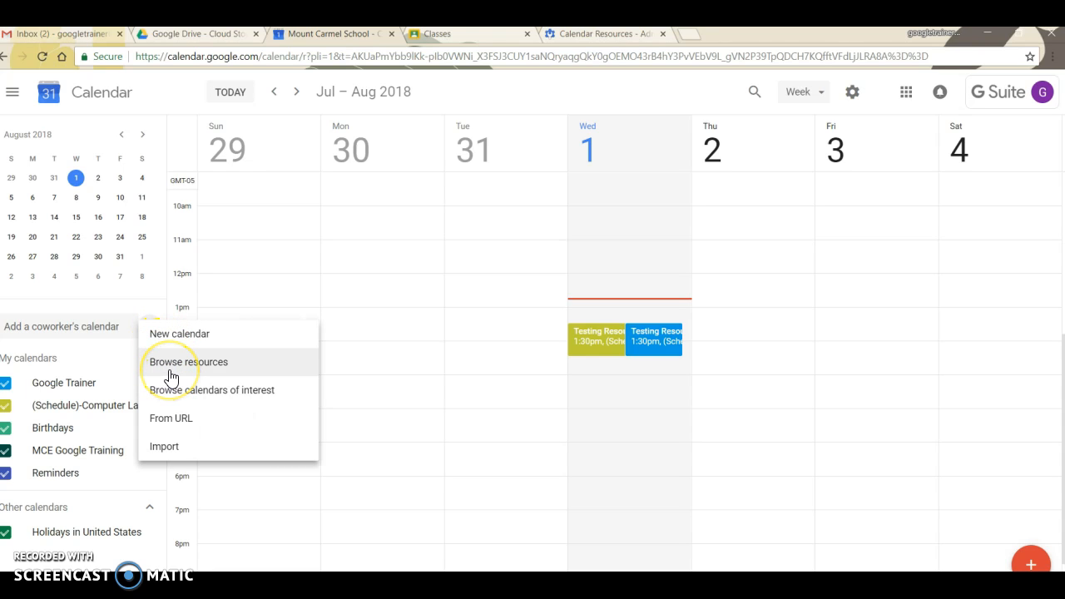
{"action": "left_click", "coordinate": [170, 370]}
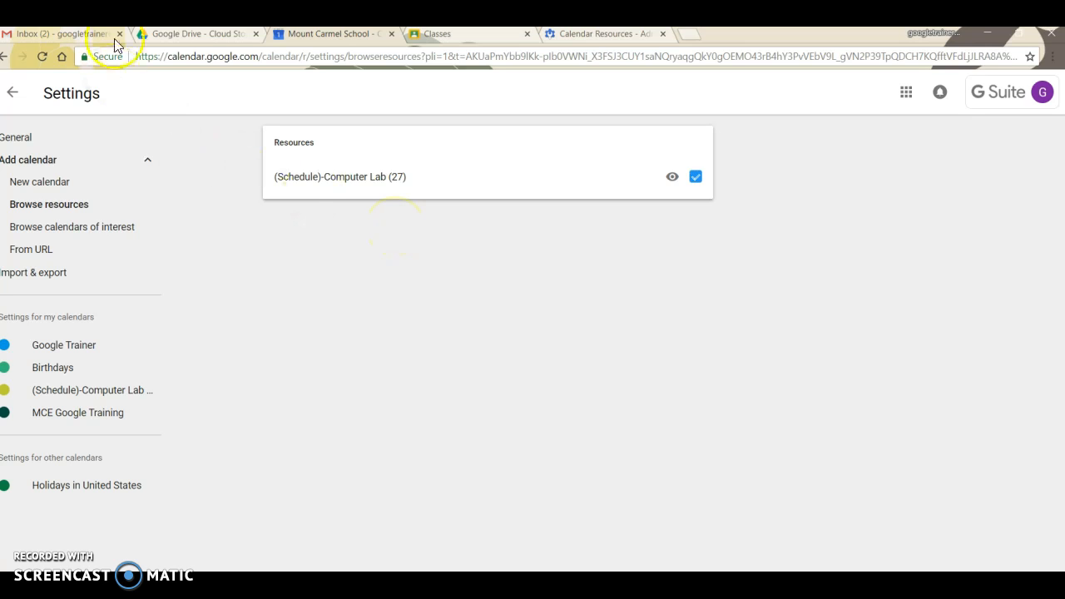
{"action": "left_click", "coordinate": [40, 56]}
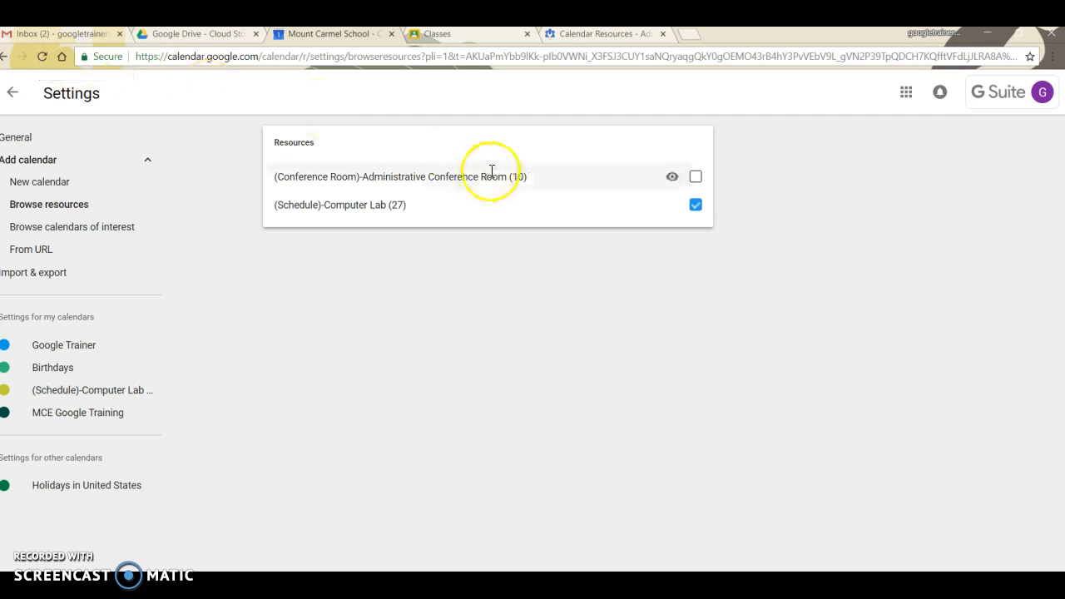
{"action": "left_click", "coordinate": [696, 177]}
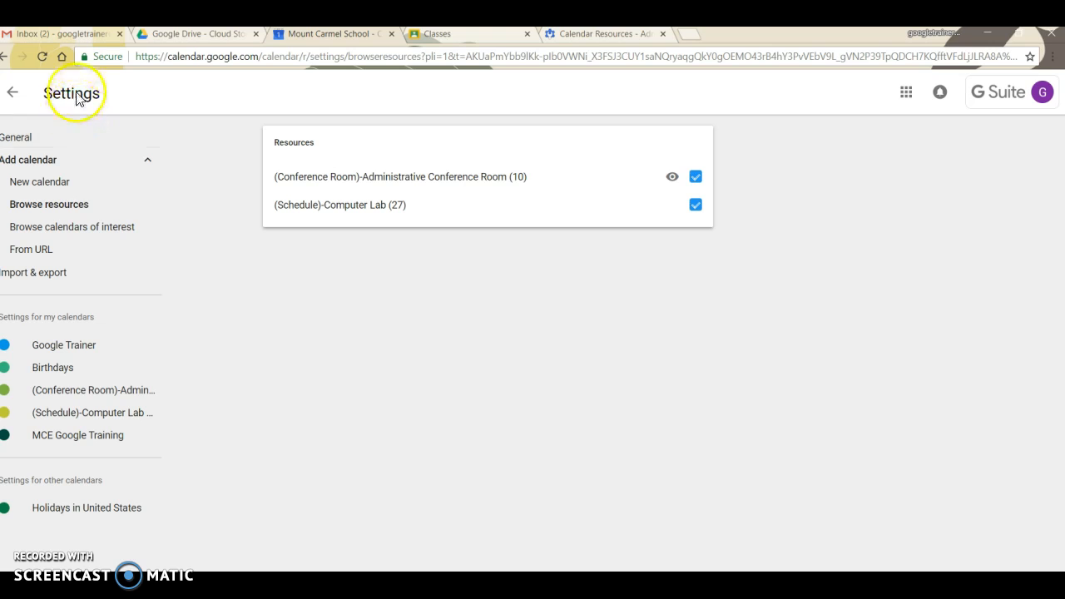
{"action": "left_click", "coordinate": [14, 93]}
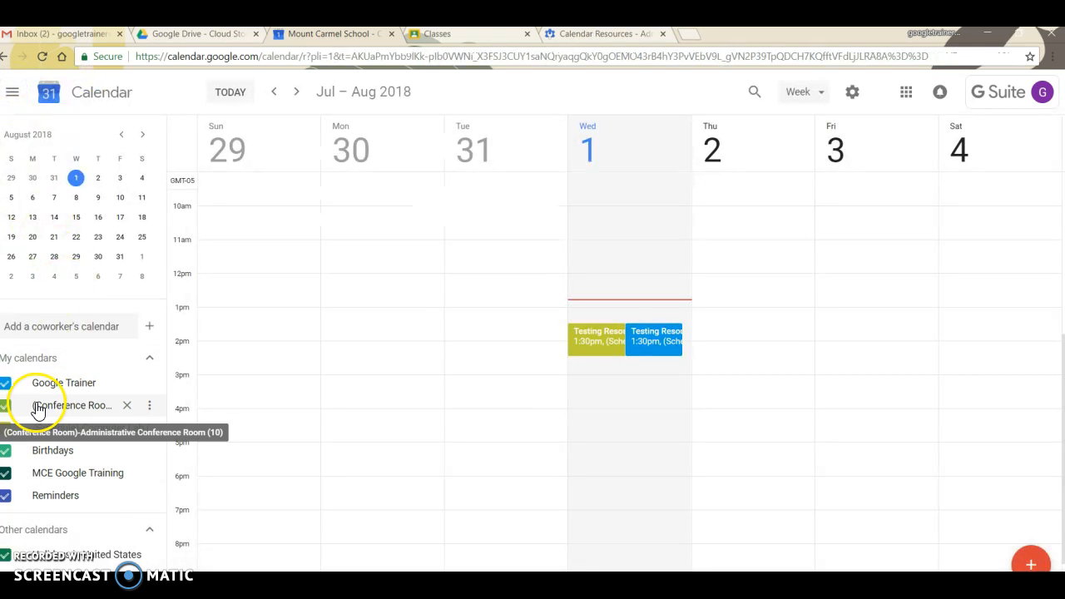
{"action": "left_click", "coordinate": [149, 412]}
Draft an event titled Testing Conference Room Resources on Aug 2, 2018, 1:30pm to 2:30pm, and add the Administrative Conference Room to it.
{"action": "left_click", "coordinate": [732, 333]}
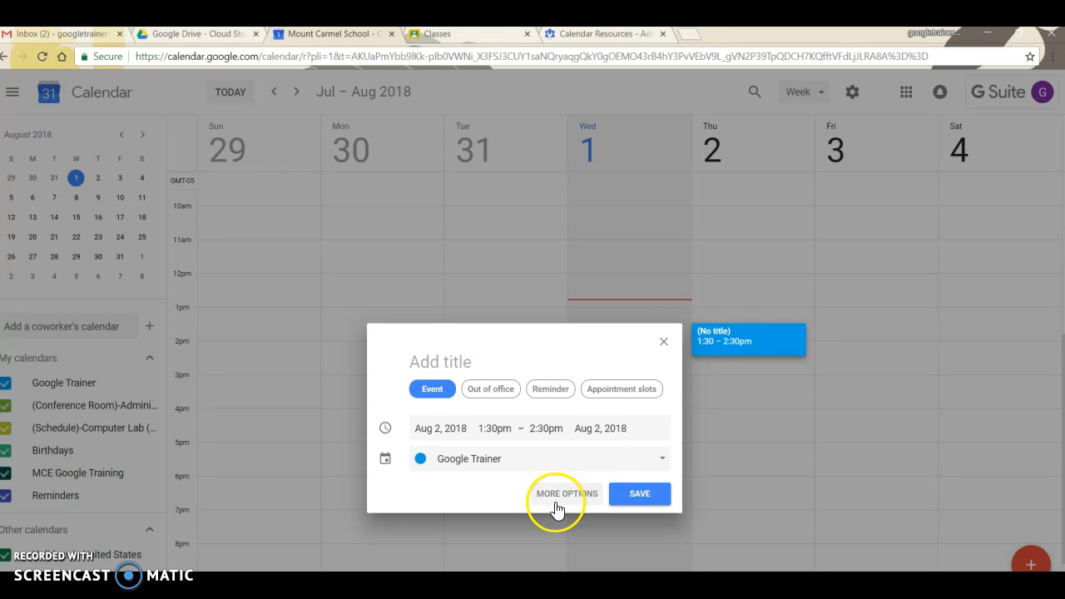
{"action": "left_click", "coordinate": [559, 497]}
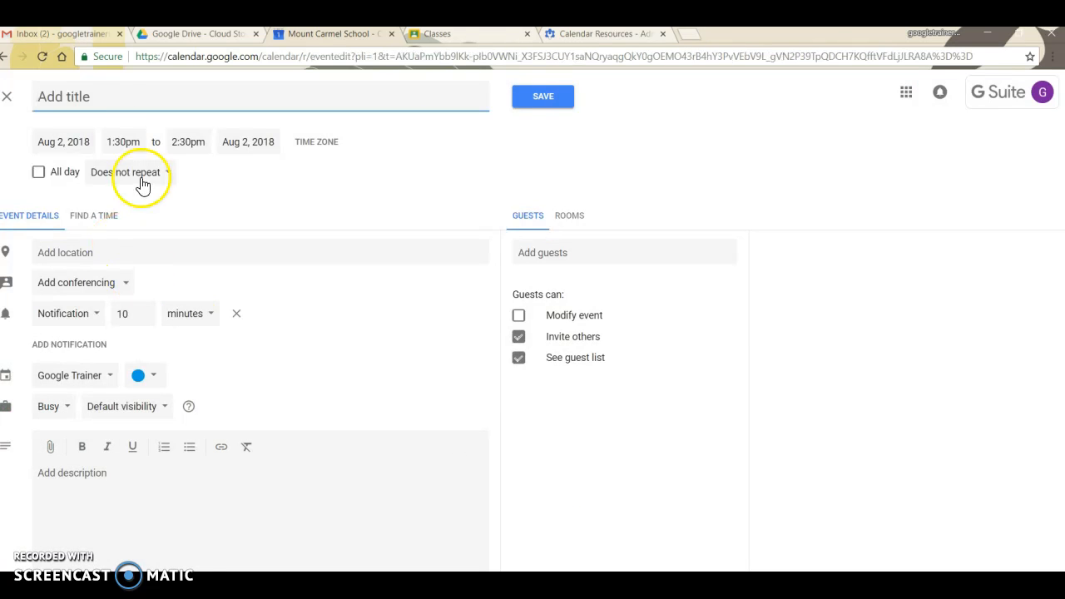
{"action": "type", "text": "TEs"}
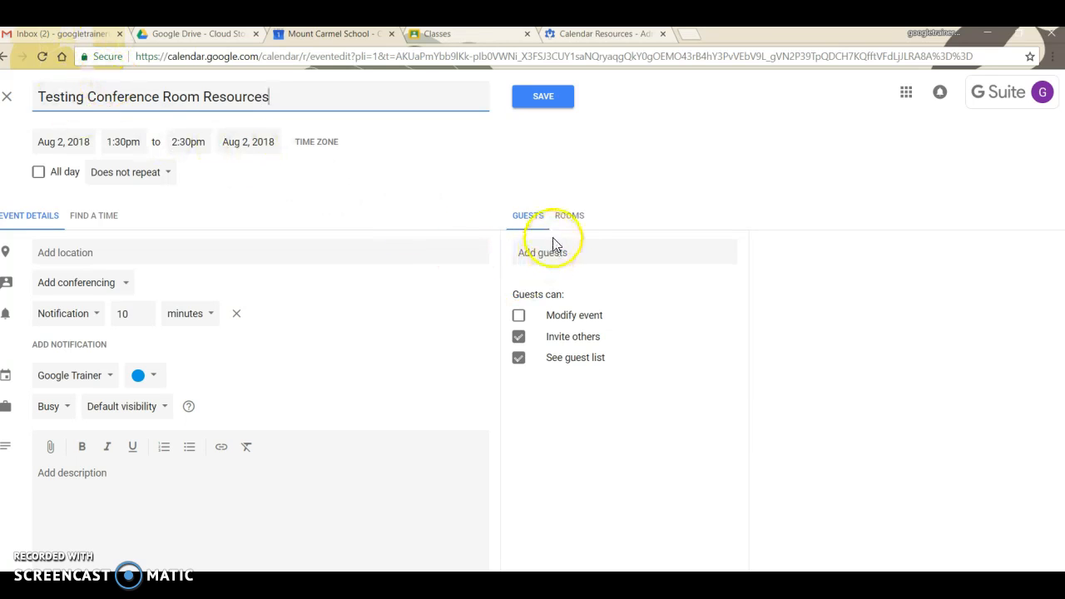
{"action": "left_click", "coordinate": [569, 218]}
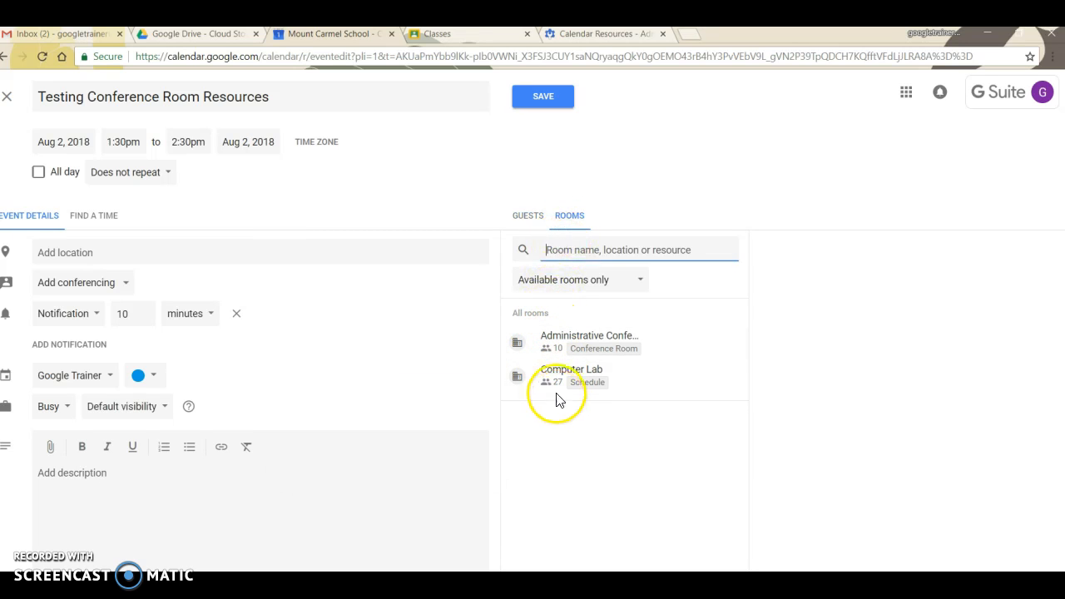
{"action": "left_click", "coordinate": [563, 343]}
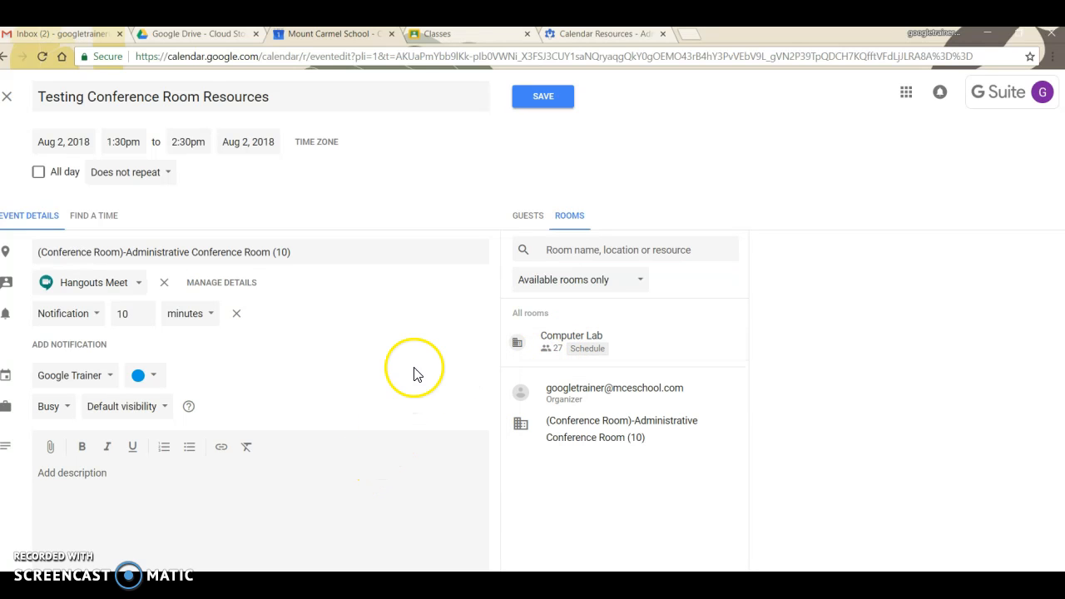